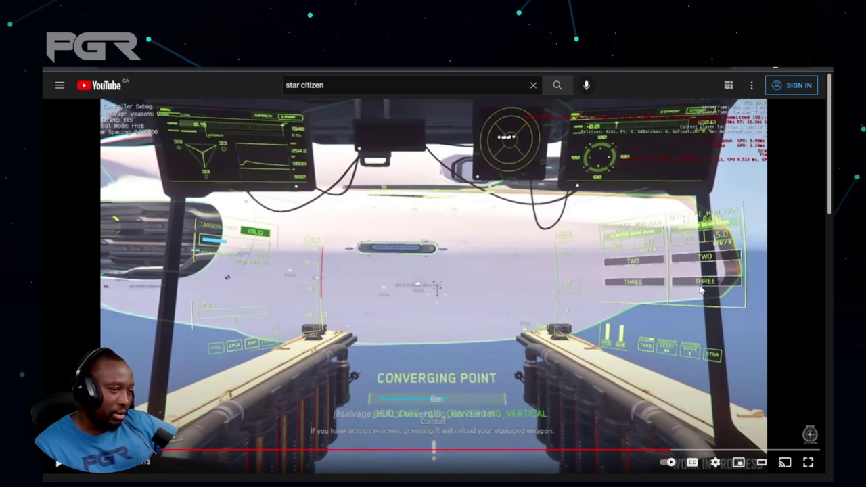
Alternate pausing and resuming the salvage video to comment, then resume after the salvaging explanation.
left_click(575, 361)
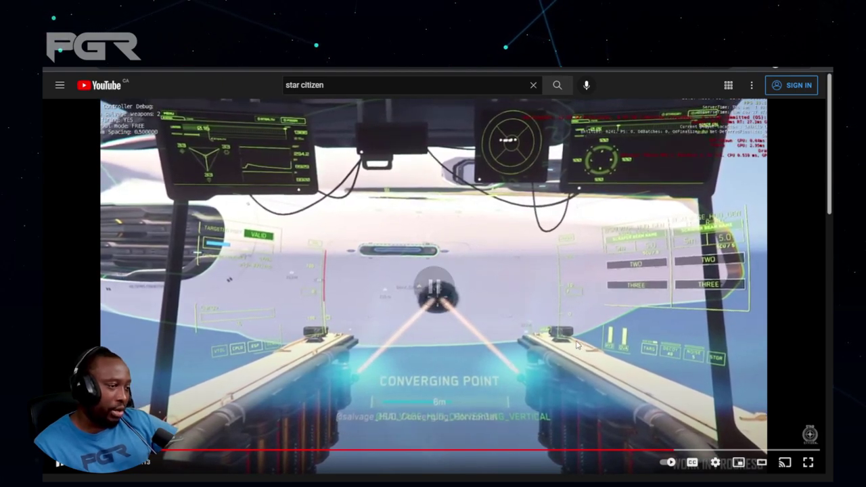
left_click(579, 345)
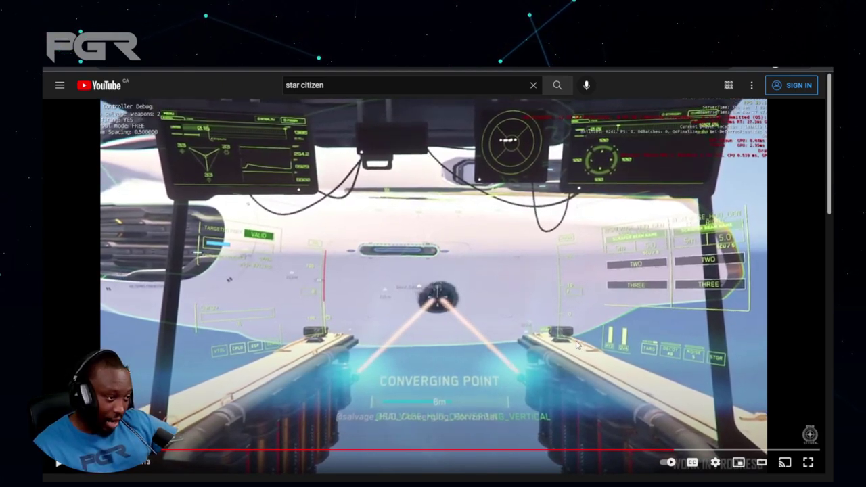
left_click(565, 316)
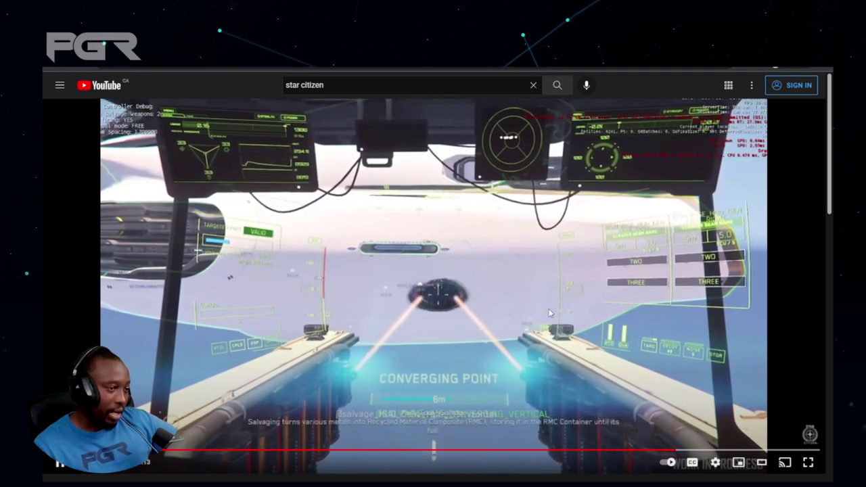
left_click(557, 286)
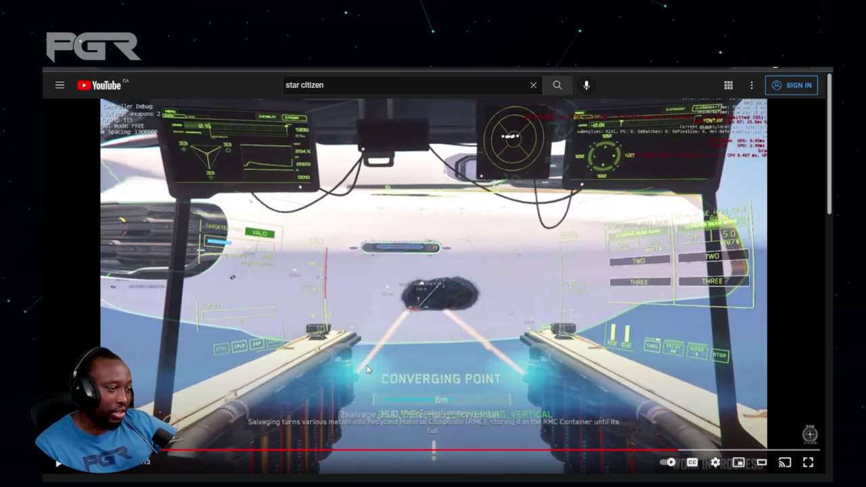
left_click(560, 287)
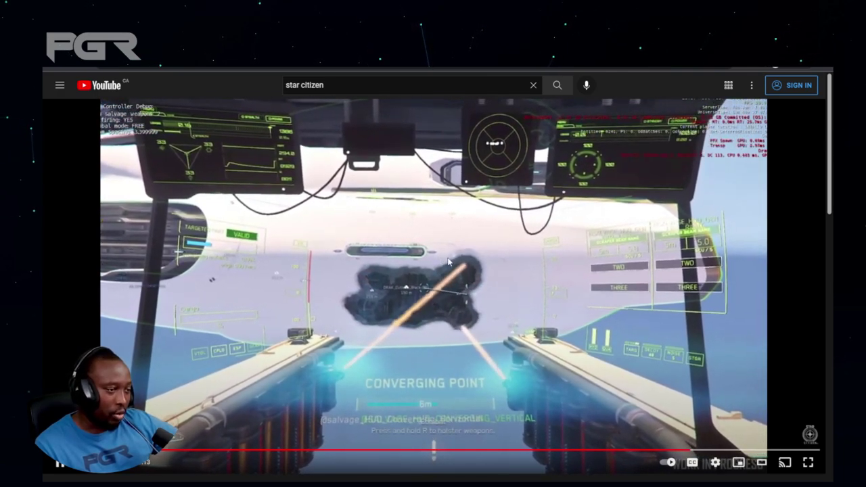
Pause the salvage video mid-hull-stripping, then pause again near 2:35 to talk to viewers.
left_click(491, 318)
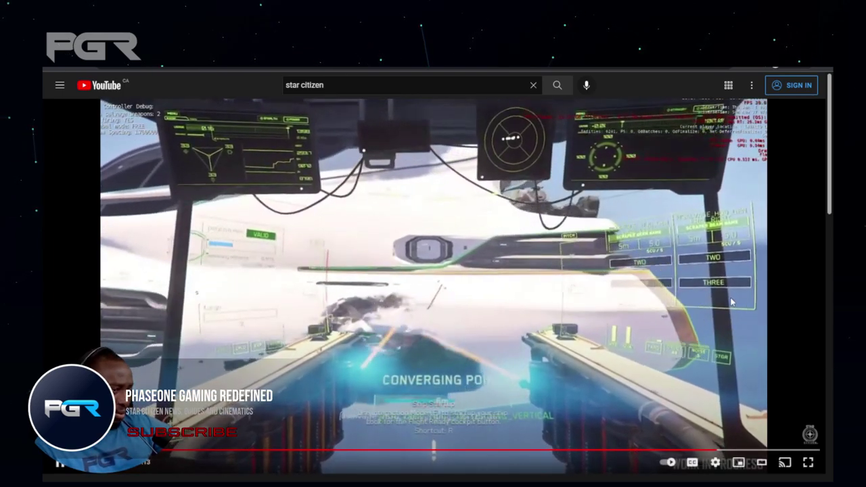
left_click(553, 302)
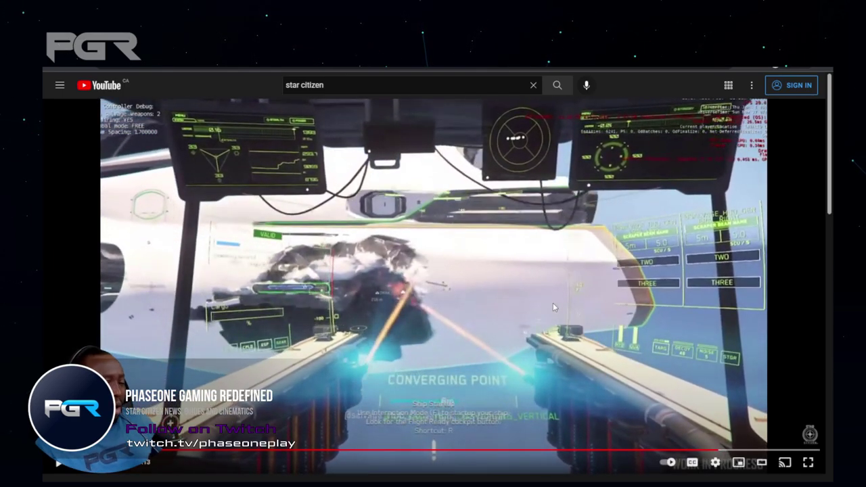